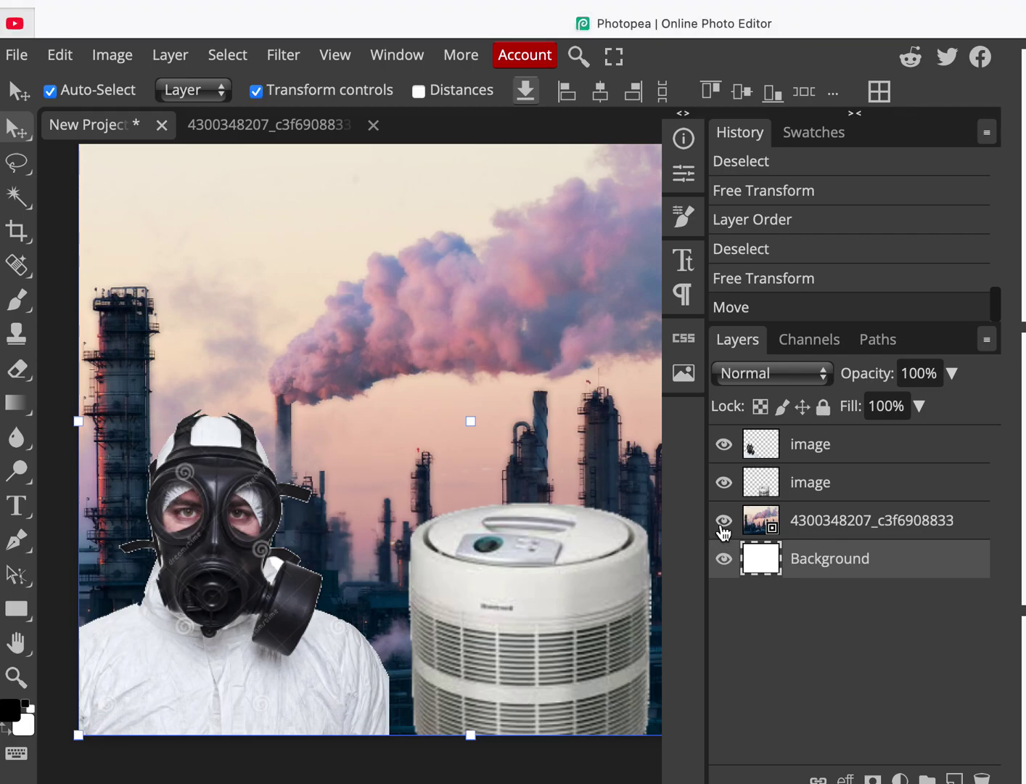
# Hide and show again the factory background, air purifier and gas-mask figure layers one at a time.
pyautogui.click(724, 527)
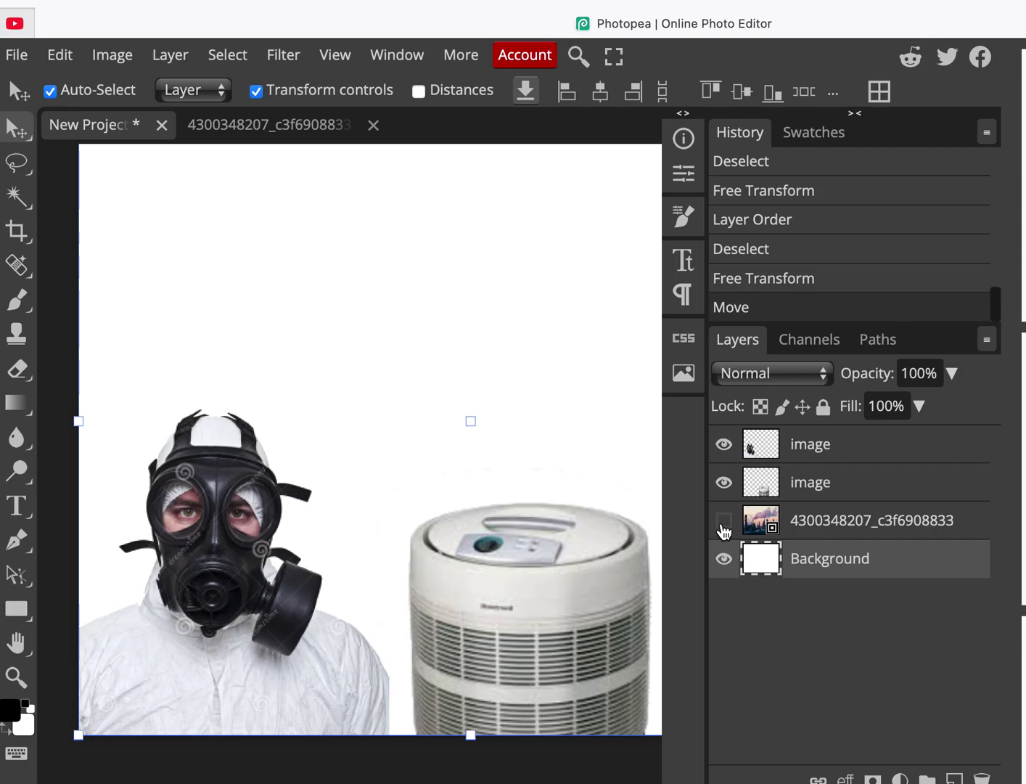
pyautogui.click(723, 525)
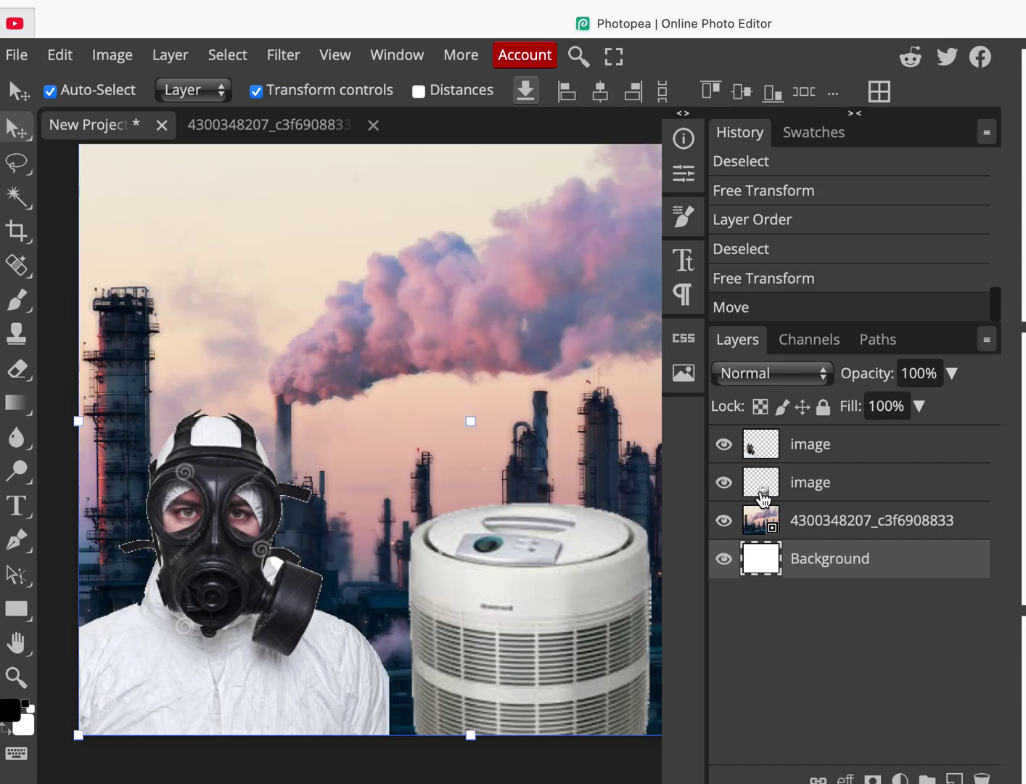
pyautogui.click(725, 483)
pyautogui.click(724, 483)
pyautogui.click(784, 448)
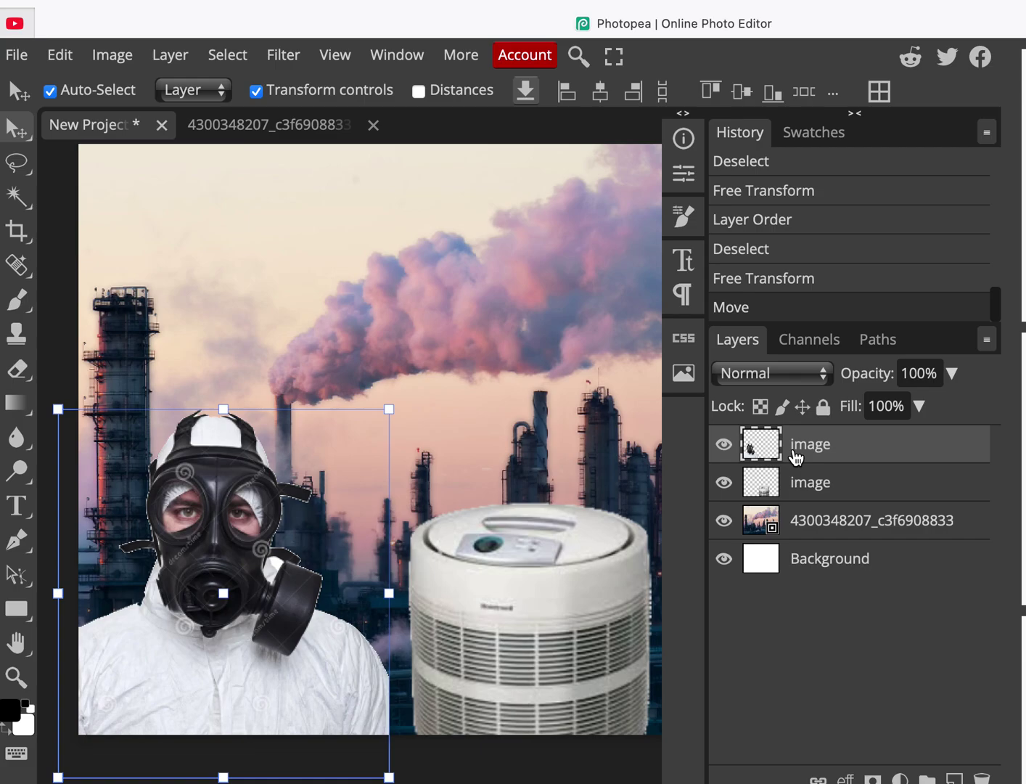
pyautogui.click(724, 447)
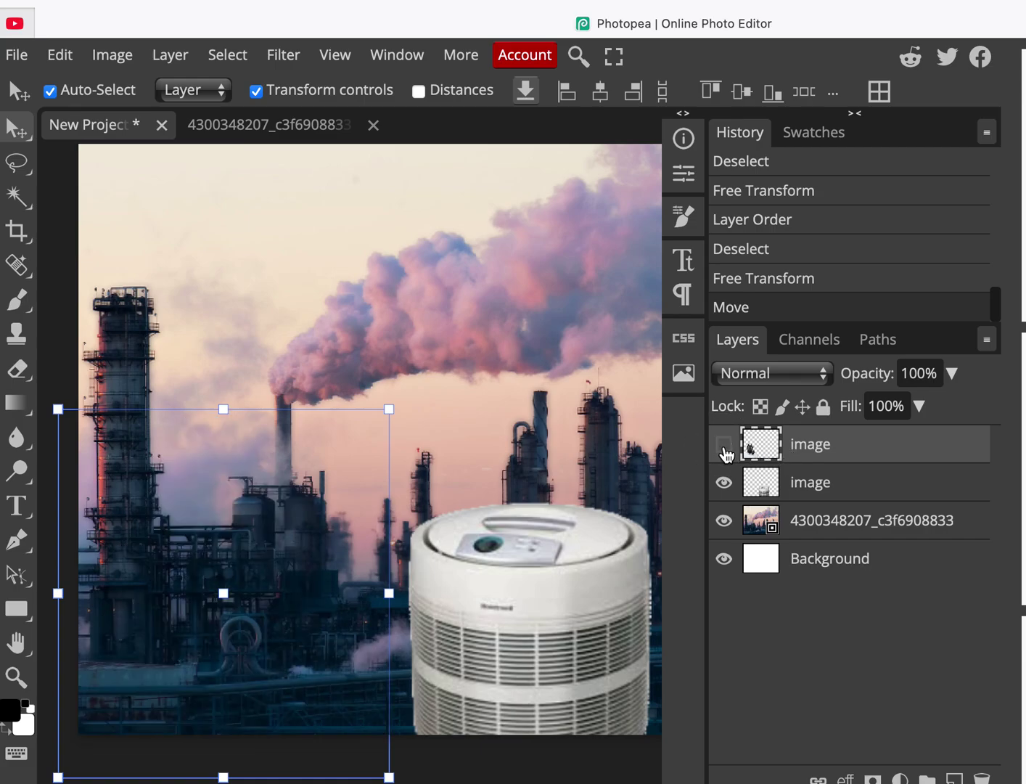
pyautogui.click(724, 446)
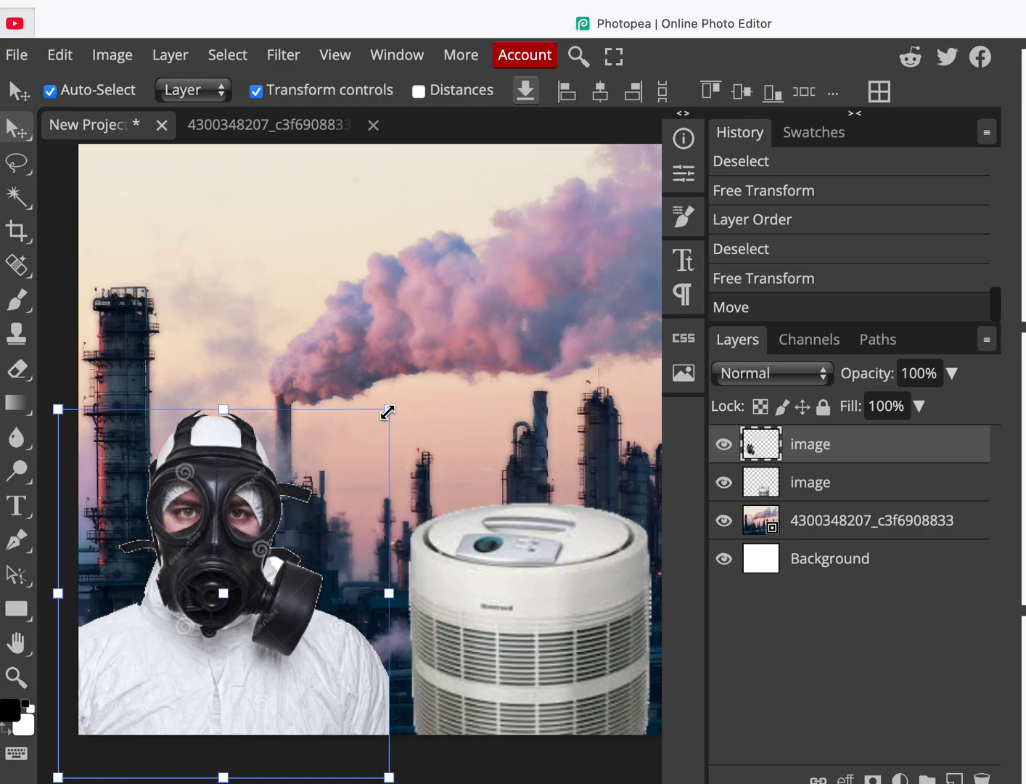
# Scale the gas-mask figure to about 101% and turn off the Move tool's transform controls.
pyautogui.moveTo(389, 411)
pyautogui.mouseDown()
pyautogui.moveTo(333, 478)
pyautogui.moveTo(383, 400)
pyautogui.moveTo(395, 404)
pyautogui.mouseUp()
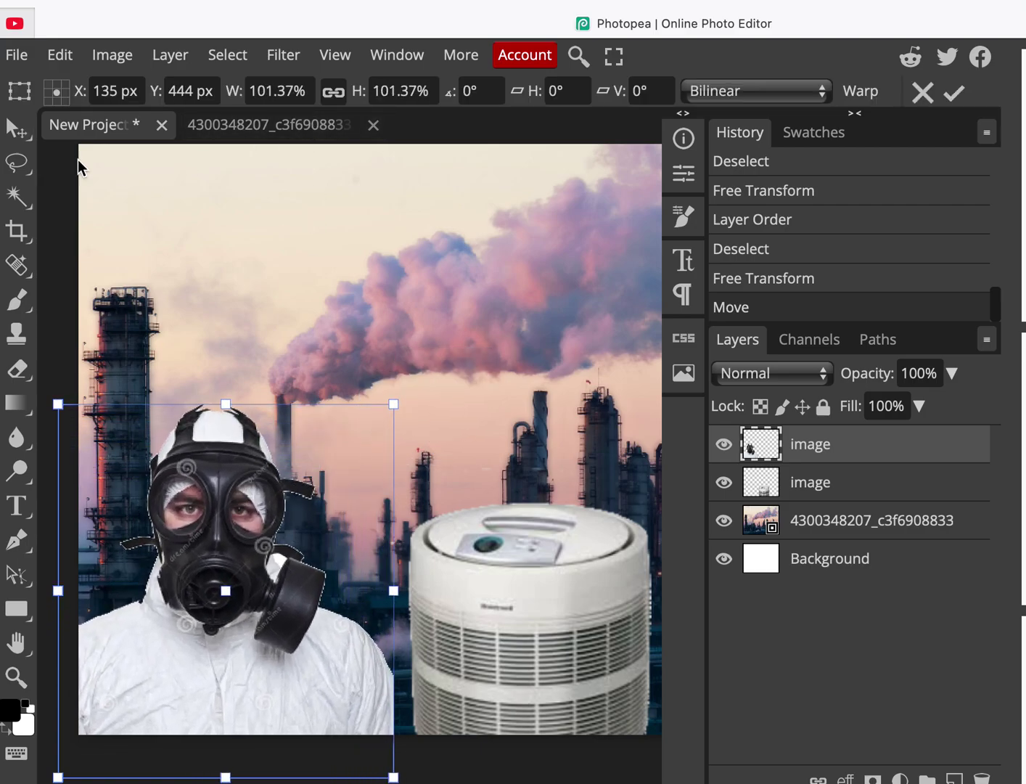
pyautogui.rightClick(10, 132)
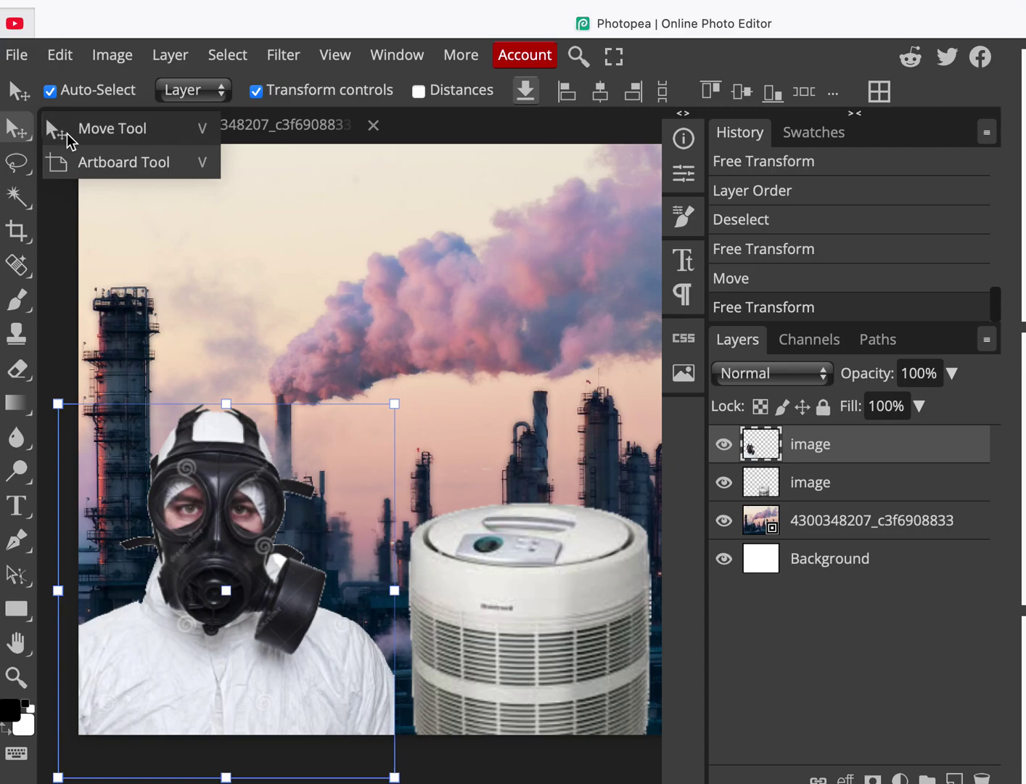
pyautogui.click(259, 95)
pyautogui.click(259, 96)
# Move the gas-mask figure over the air purifier and place its layer directly below the purifier layer.
pyautogui.moveTo(229, 503)
pyautogui.mouseDown()
pyautogui.moveTo(290, 476)
pyautogui.moveTo(188, 512)
pyautogui.moveTo(255, 488)
pyautogui.moveTo(206, 484)
pyautogui.moveTo(252, 486)
pyautogui.moveTo(238, 491)
pyautogui.mouseUp()
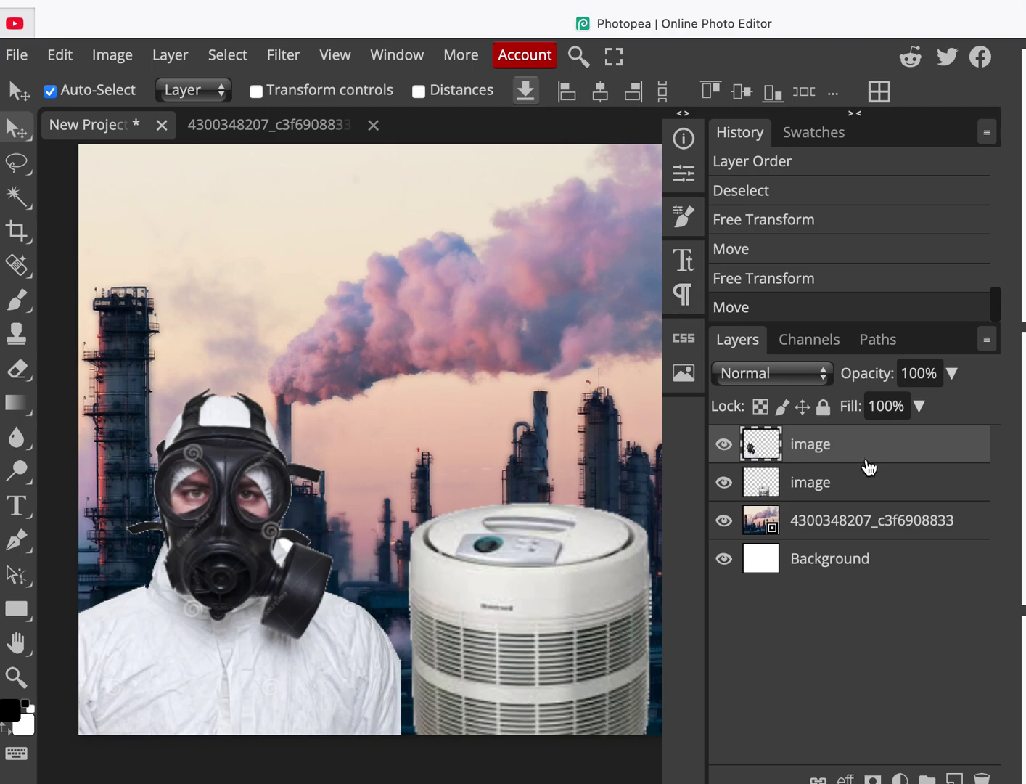
pyautogui.moveTo(262, 690); pyautogui.dragTo(398, 664)
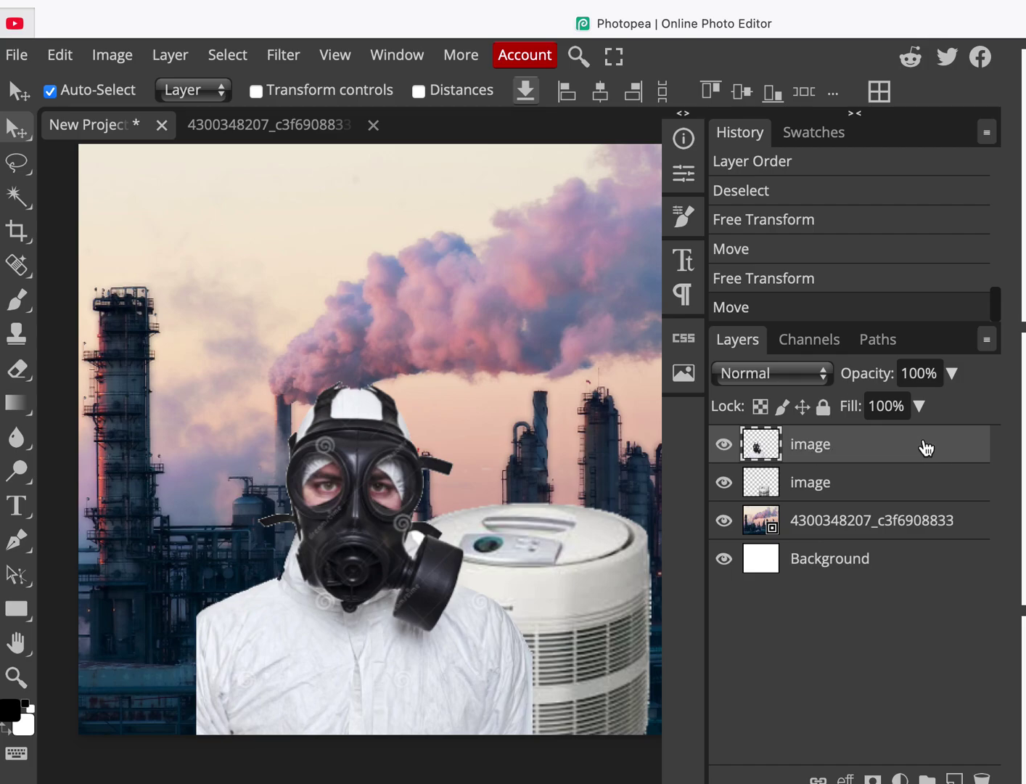
pyautogui.click(926, 447)
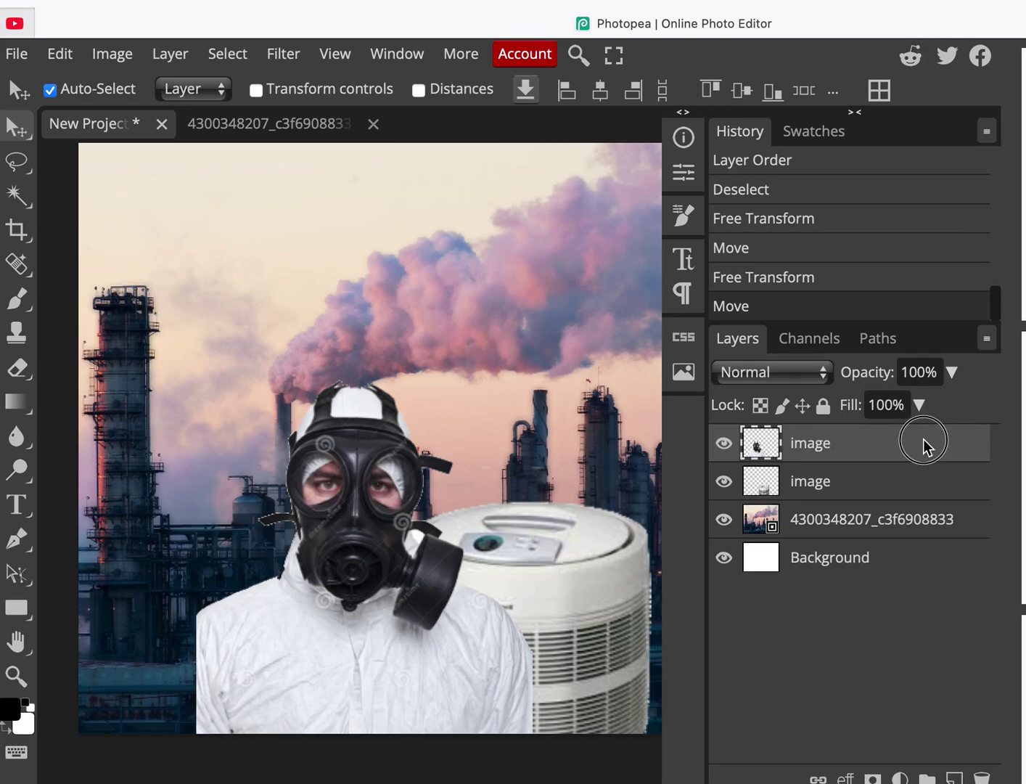
pyautogui.moveTo(924, 439); pyautogui.dragTo(925, 518)
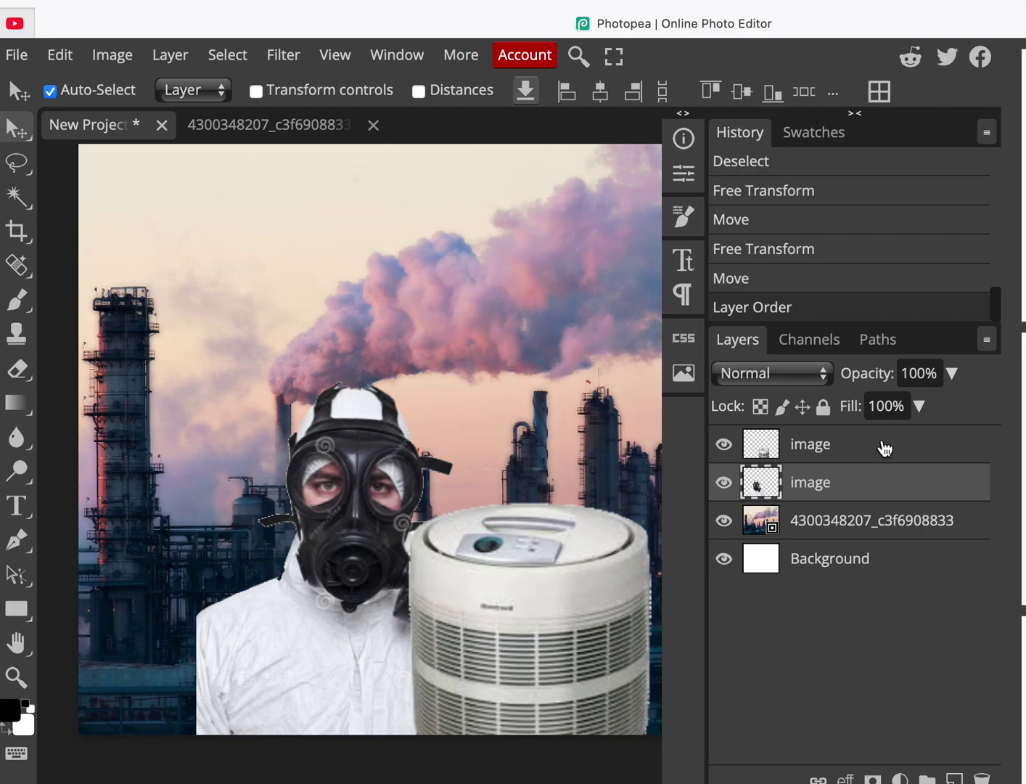
# Select the air purifier layer, turn off Auto-Select, and shift the purifier slightly right and up on the canvas.
pyautogui.click(578, 592)
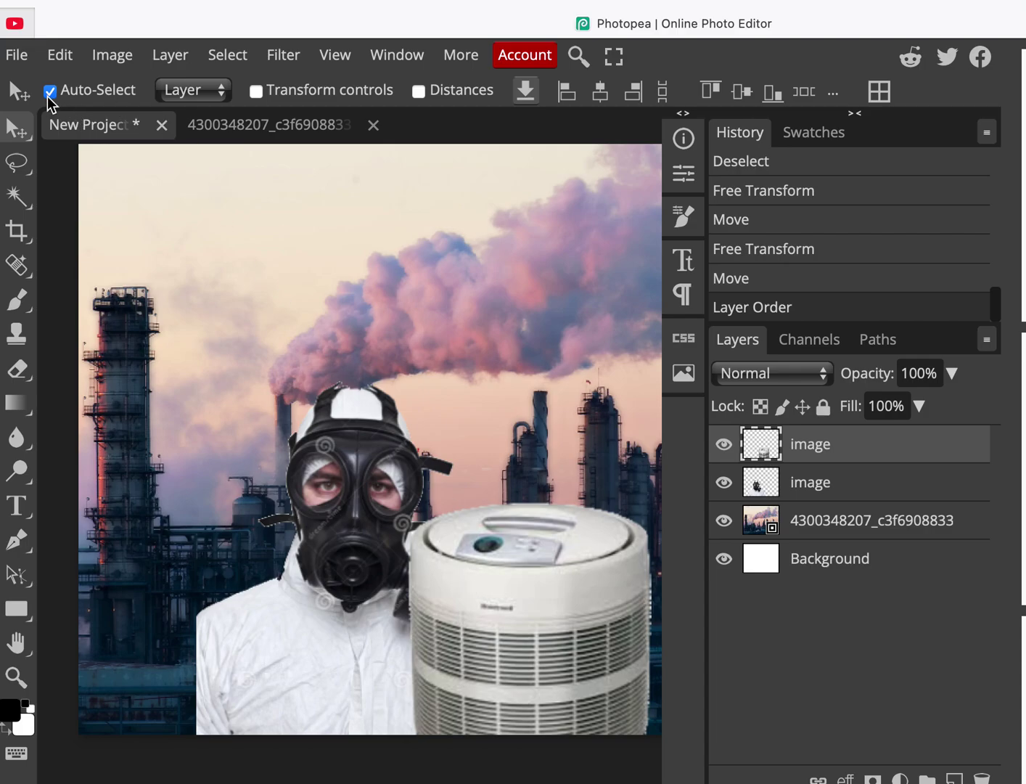
pyautogui.click(502, 596)
pyautogui.moveTo(502, 600); pyautogui.dragTo(540, 604)
pyautogui.click(50, 92)
pyautogui.moveTo(334, 513); pyautogui.dragTo(382, 500)
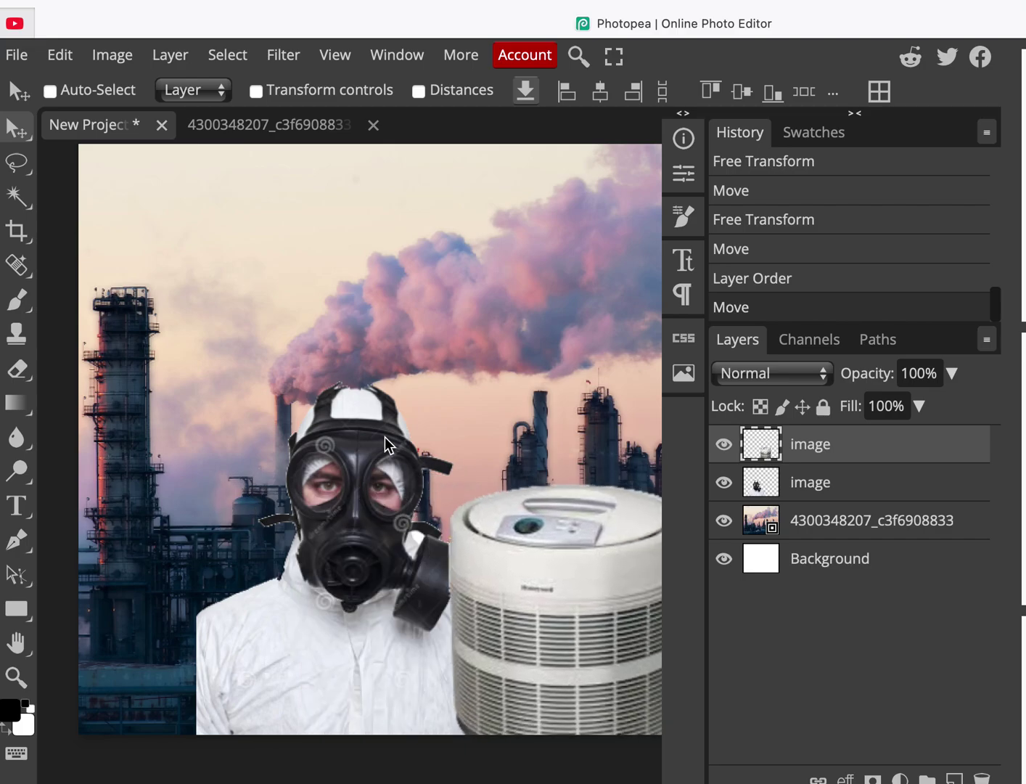
# Turn Auto-Select back on and move the gas-mask figure left, away from the air purifier.
pyautogui.click(50, 91)
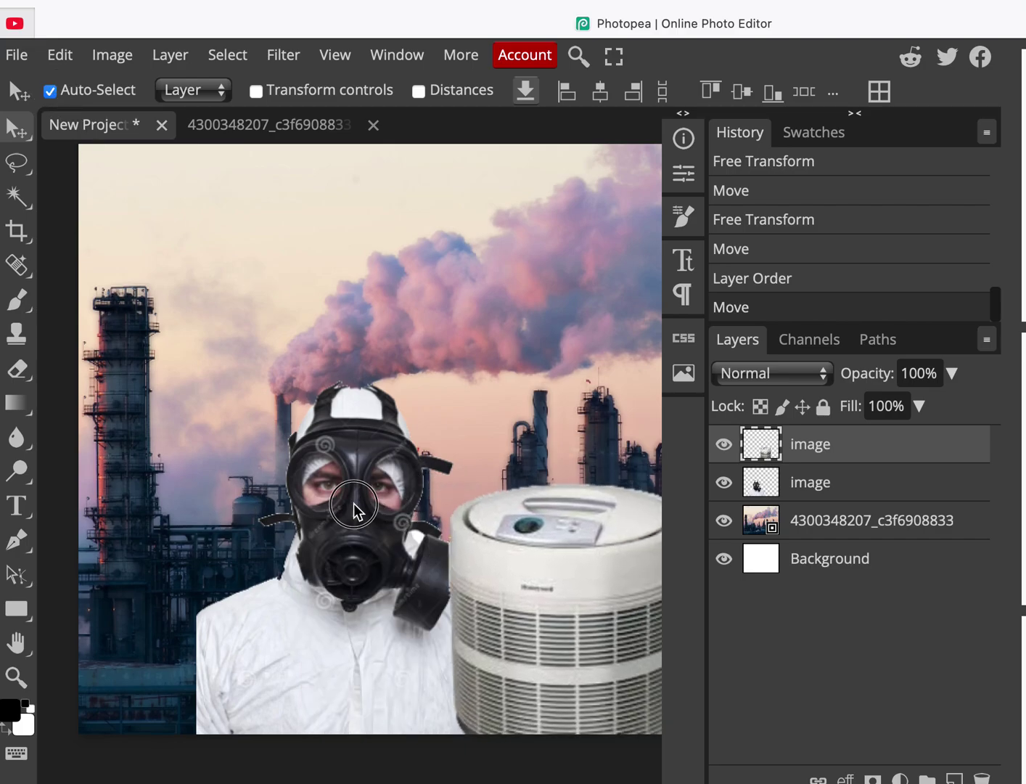
pyautogui.click(354, 509)
pyautogui.hscroll(-3, 354, 508)
pyautogui.moveTo(404, 508); pyautogui.dragTo(343, 512)
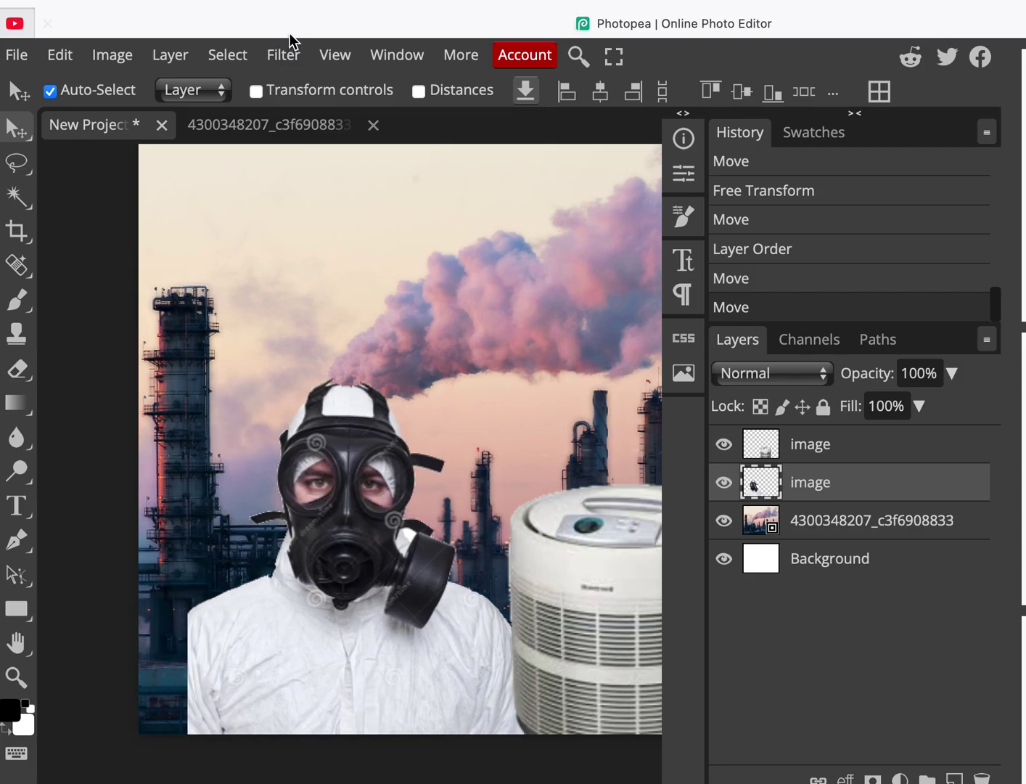
# Show the transform controls and move the gas-mask figure to the canvas's lower-left corner with the air purifier close beside it.
pyautogui.click(256, 94)
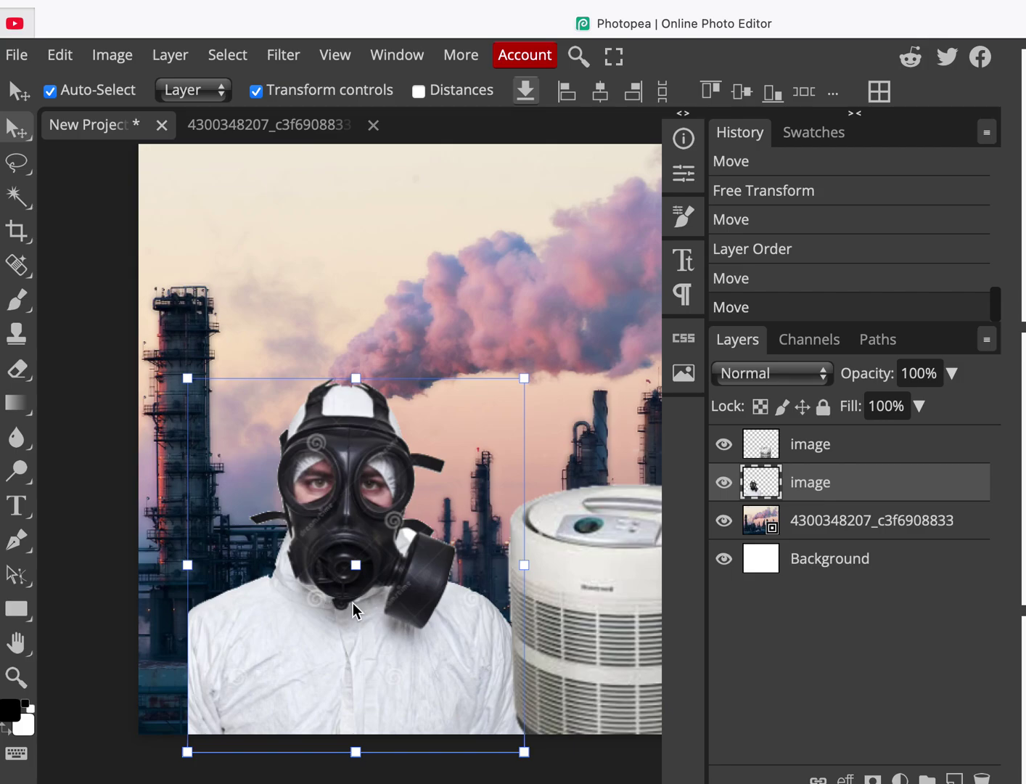
pyautogui.moveTo(354, 607); pyautogui.dragTo(290, 620)
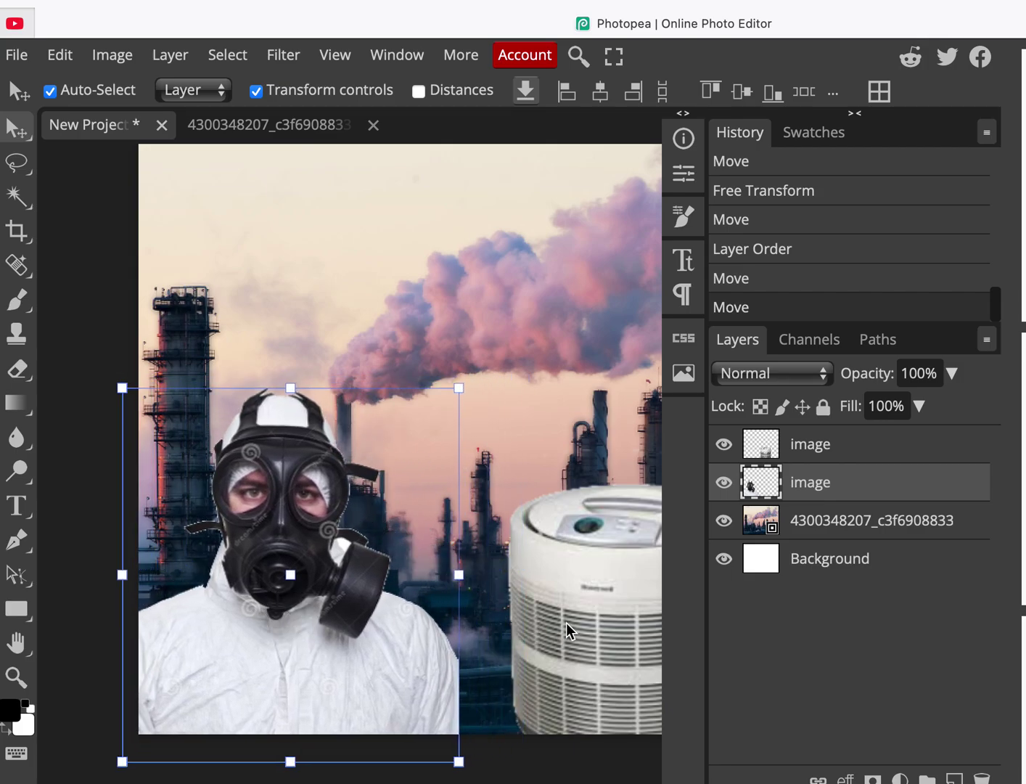
pyautogui.moveTo(572, 618); pyautogui.dragTo(499, 632)
pyautogui.hscroll(3, 533, 547)
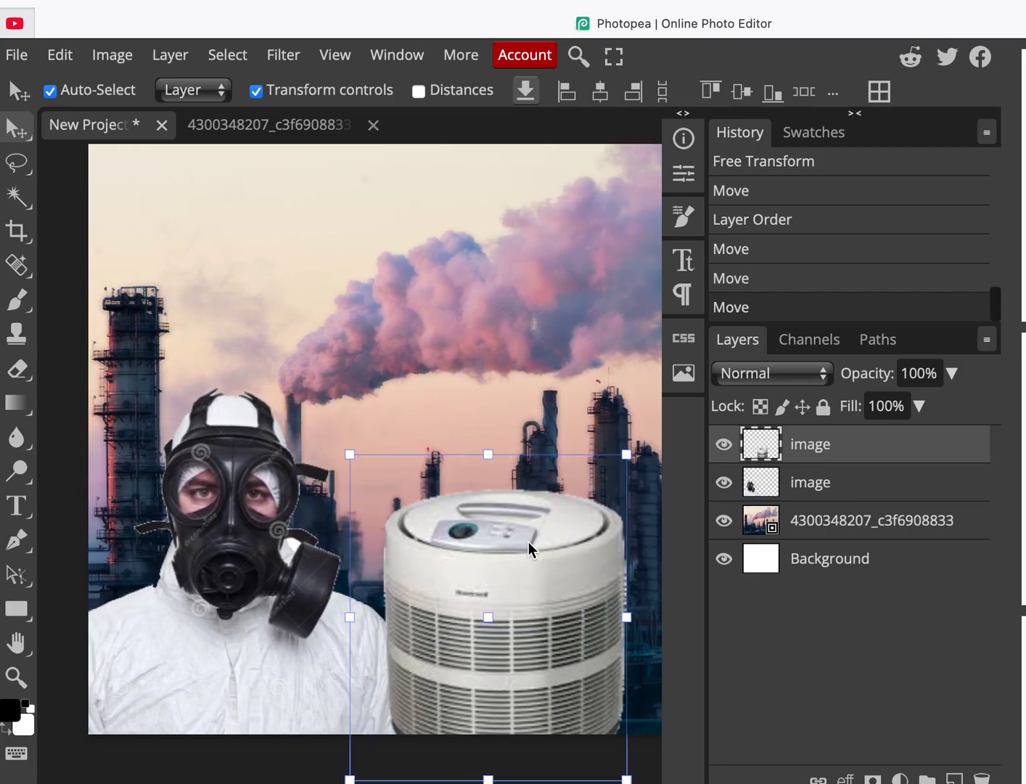
# Try to rotate the gas-mask figure by about 38° and scale it to about 93%.
pyautogui.scroll(2, 397, 373)
pyautogui.click(245, 549)
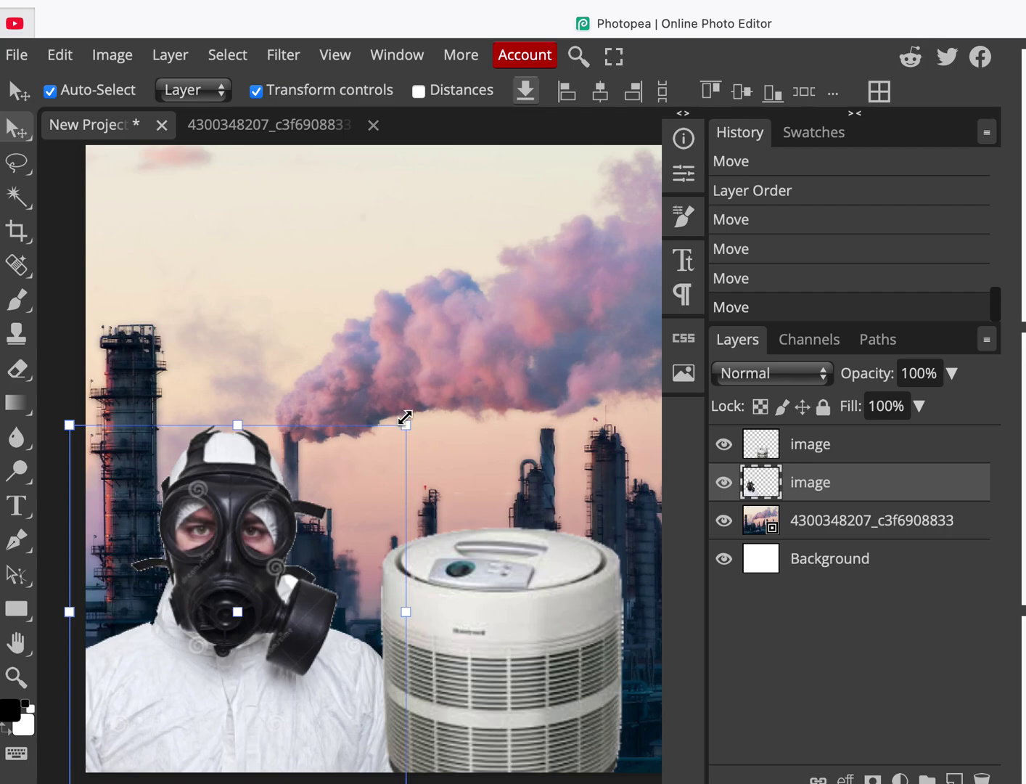
pyautogui.moveTo(402, 425); pyautogui.dragTo(468, 570)
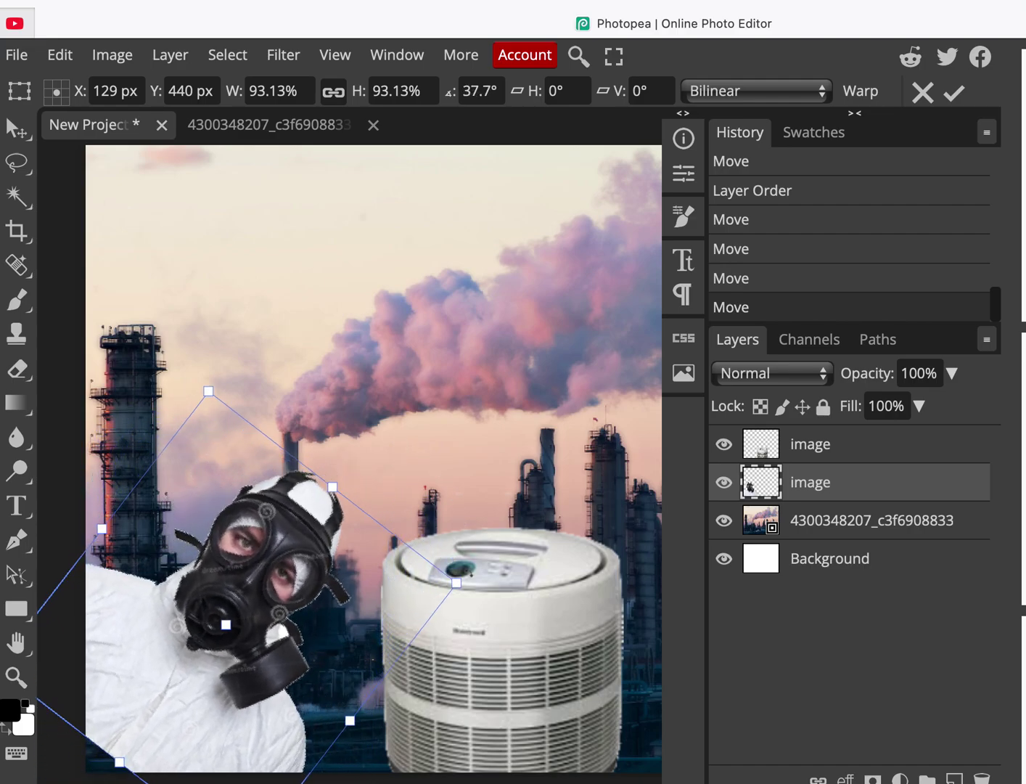
pyautogui.press('Escape')
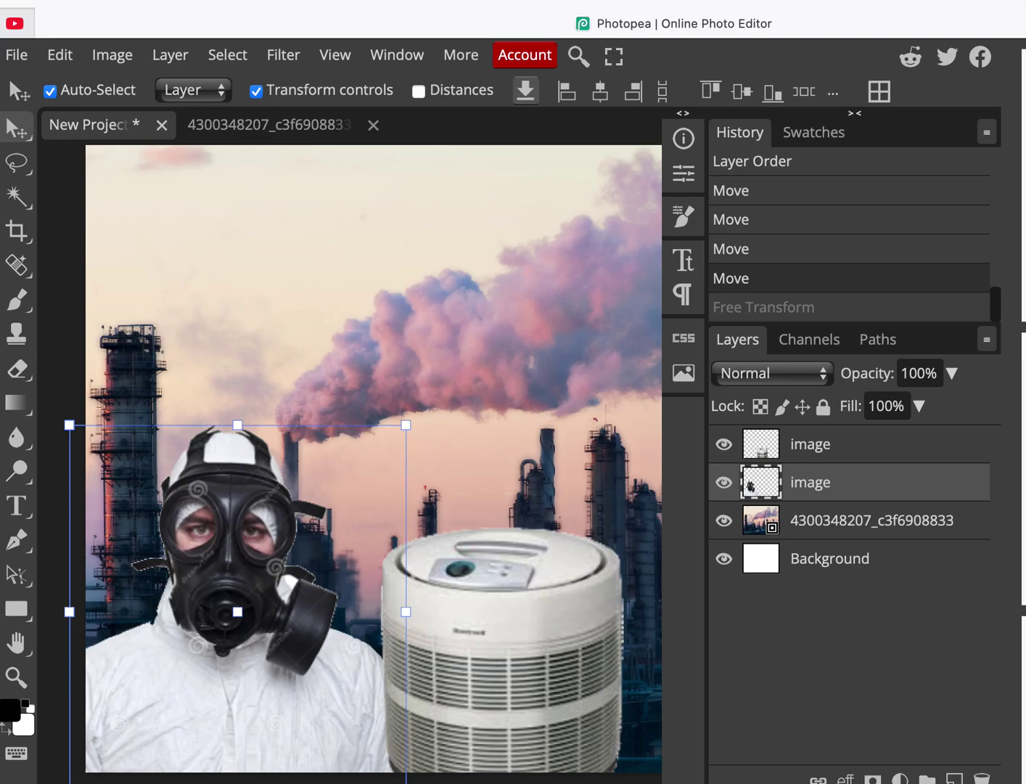
# Search Google for photopea in a new browser tab and open the Photopea online photo editor.
pyautogui.press('super+t')
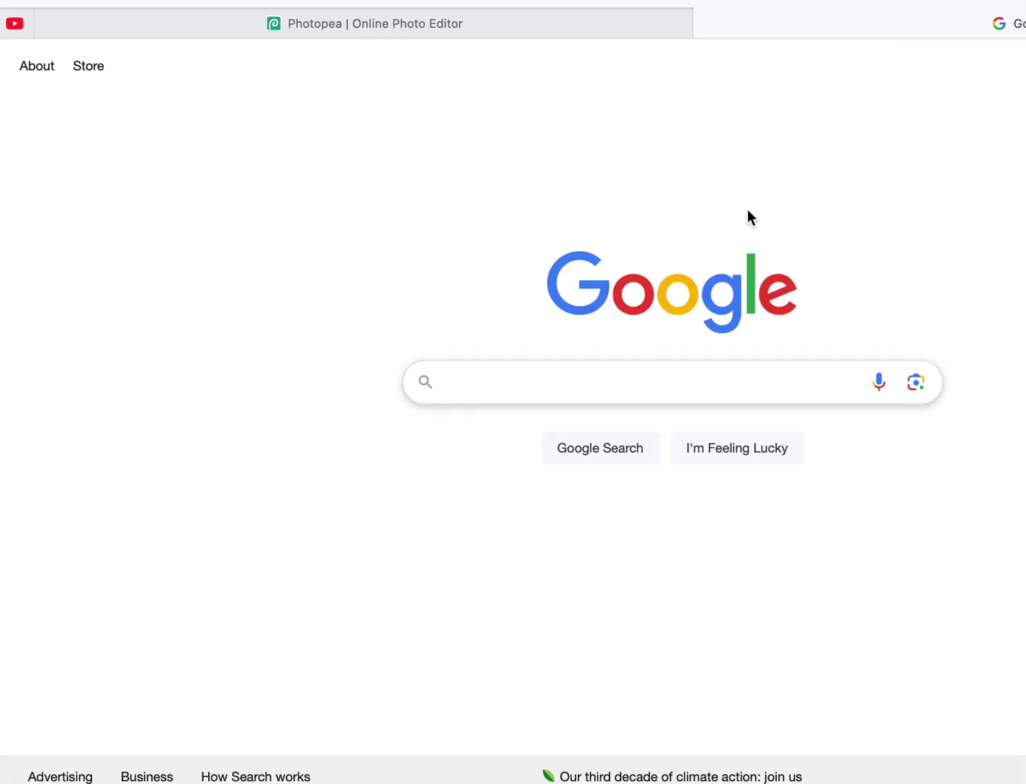
pyautogui.write('photo')
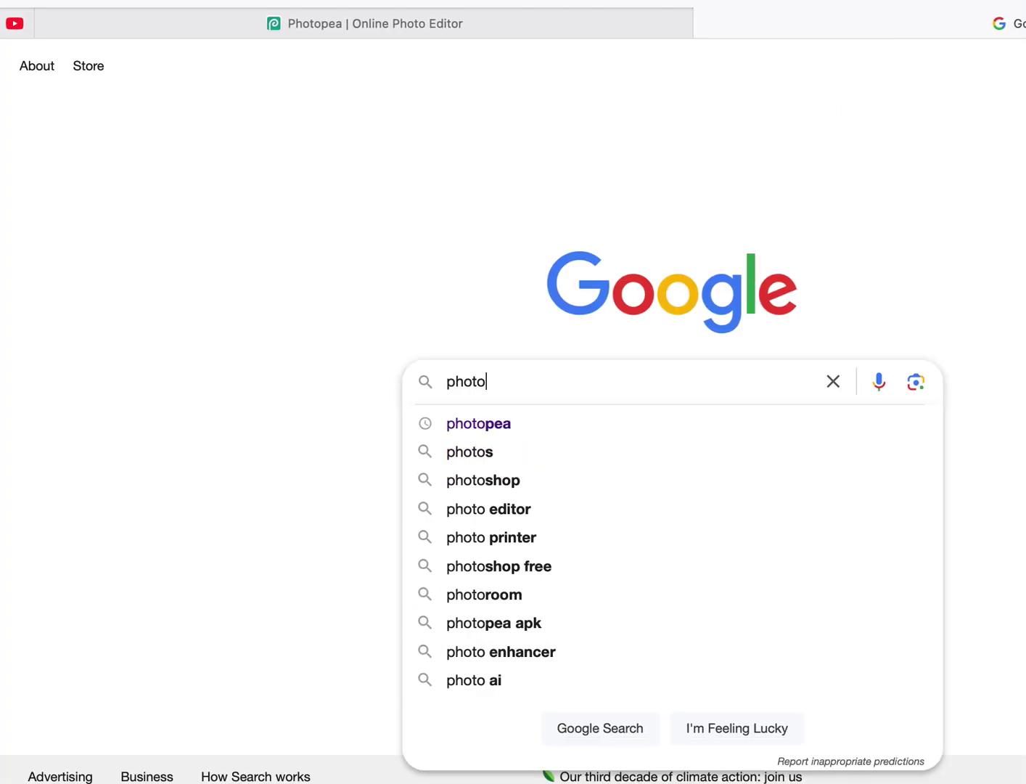
pyautogui.click(509, 424)
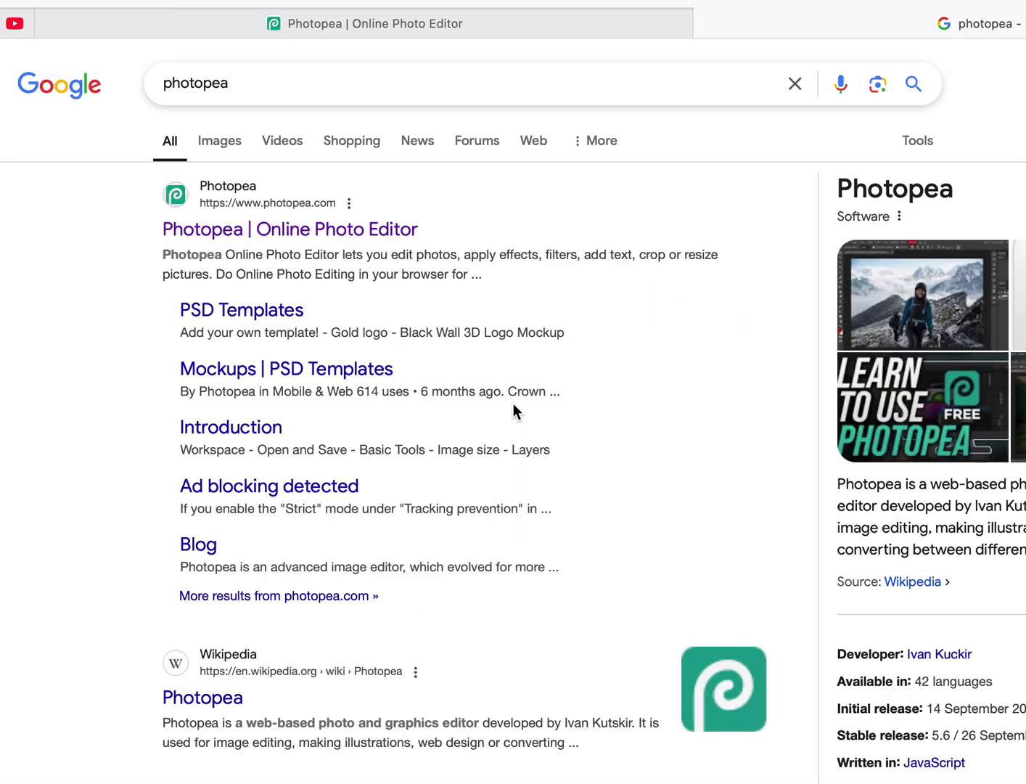
pyautogui.click(318, 236)
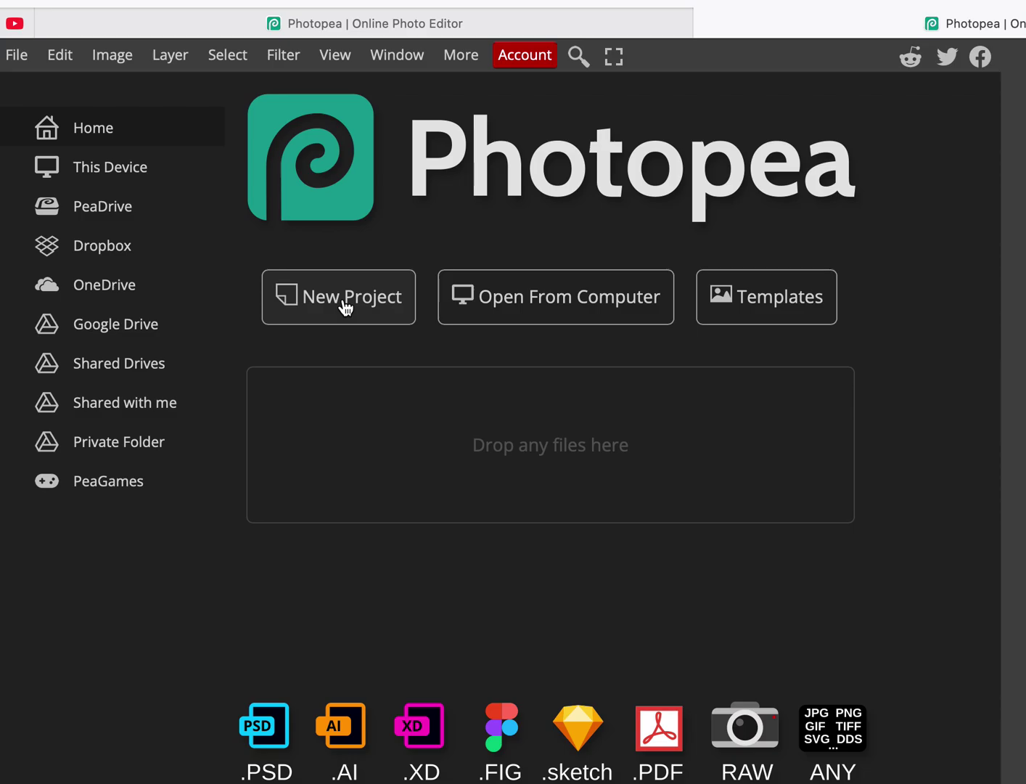
# Start a new project with inches as the unit, a width of 10 and a height of 8.
pyautogui.click(346, 308)
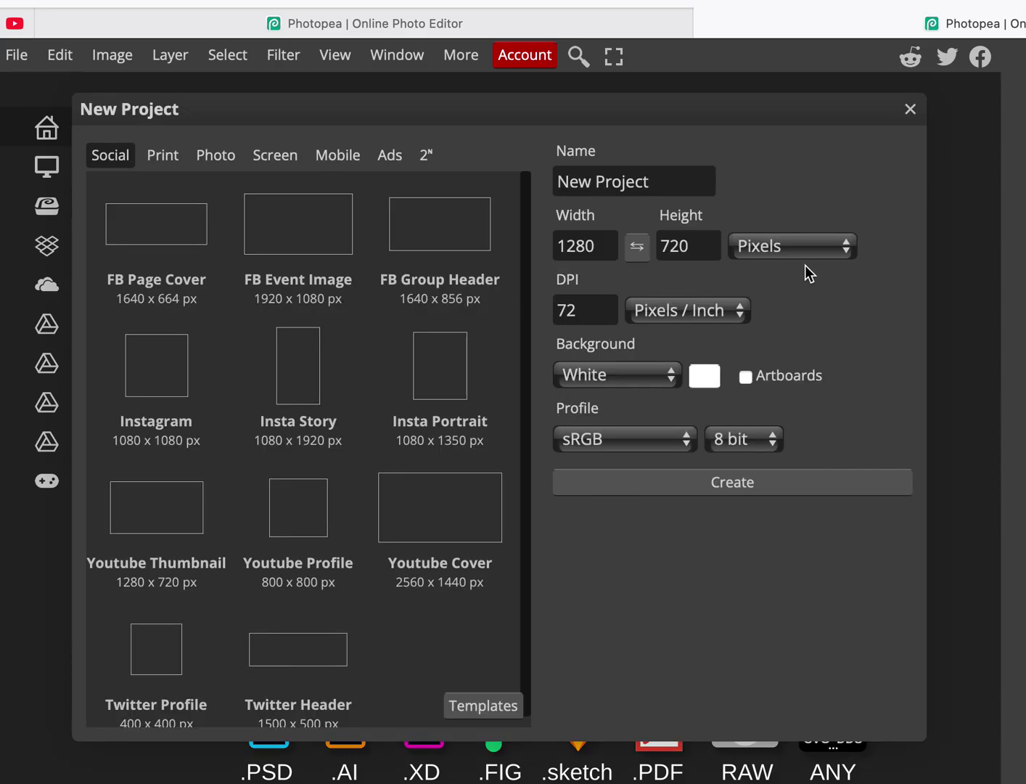
pyautogui.click(853, 251)
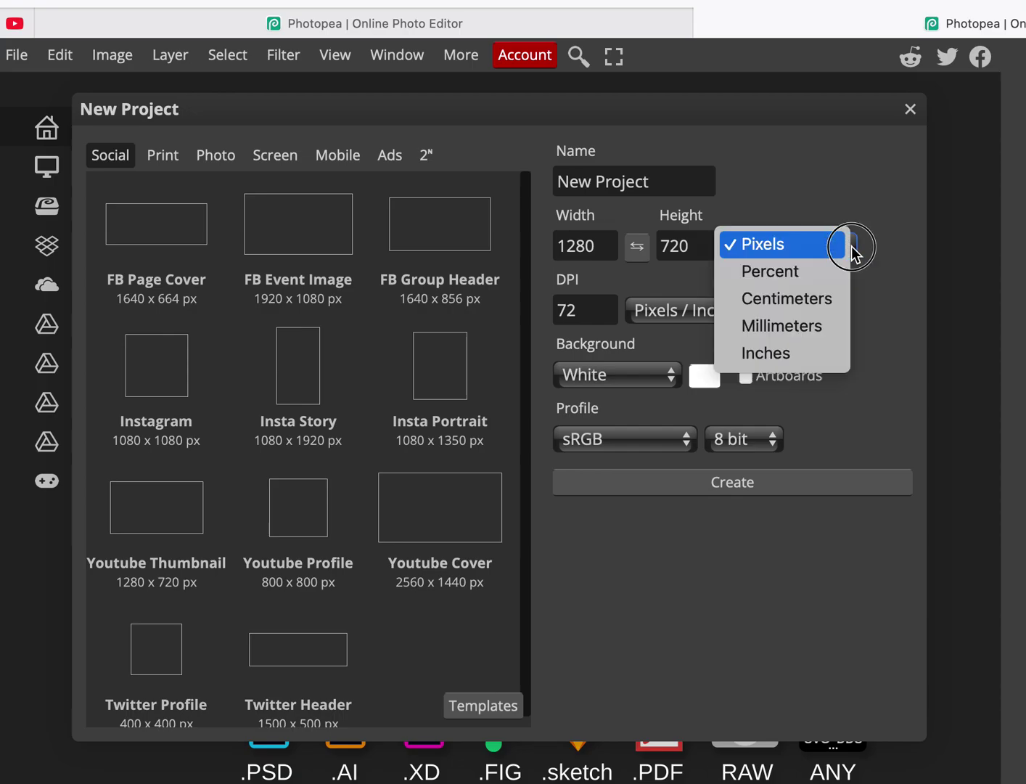
pyautogui.click(803, 356)
pyautogui.click(608, 246)
pyautogui.moveTo(608, 245); pyautogui.dragTo(539, 241)
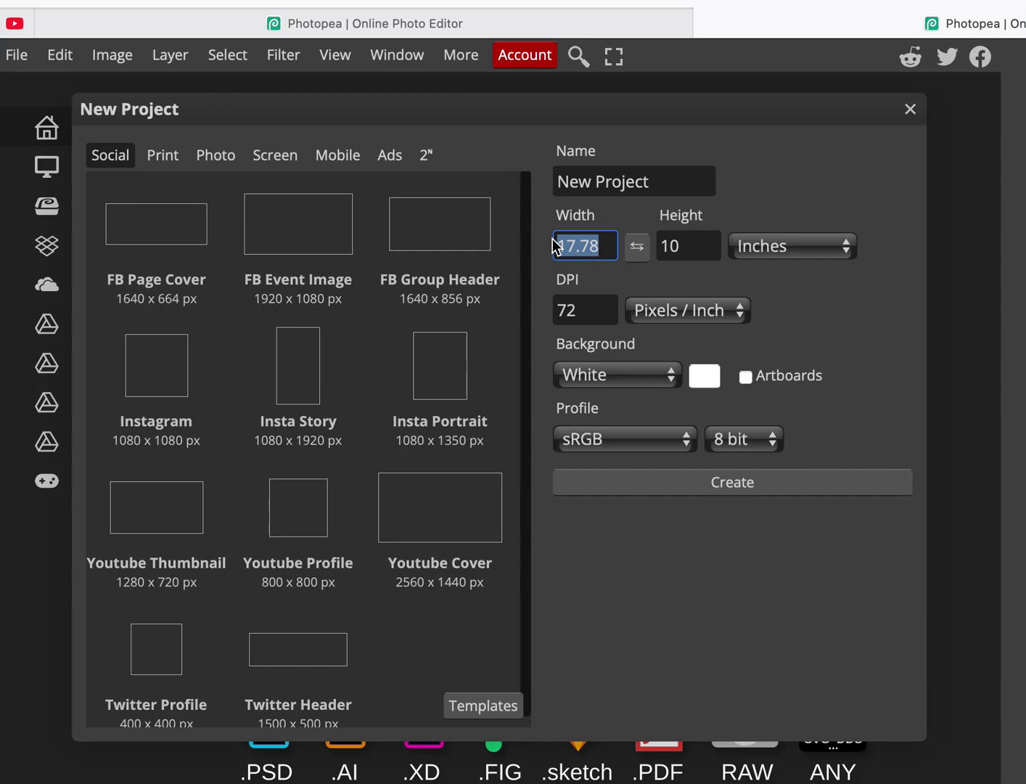
pyautogui.write('10')
pyautogui.moveTo(682, 243); pyautogui.dragTo(648, 241)
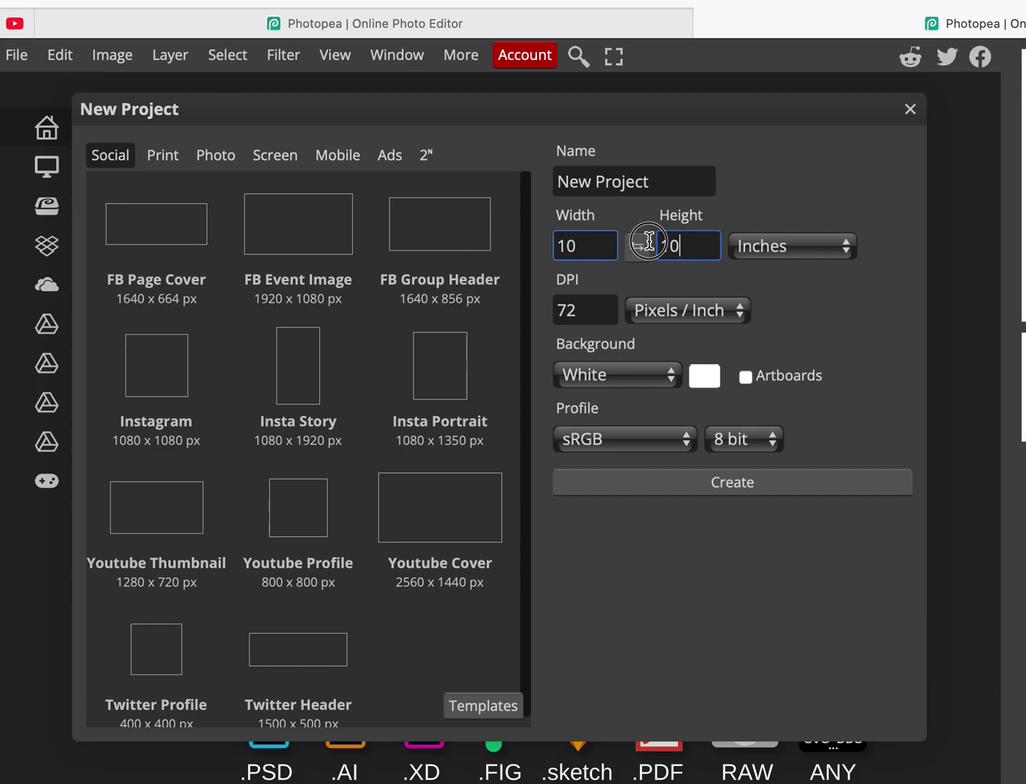
pyautogui.write('8')
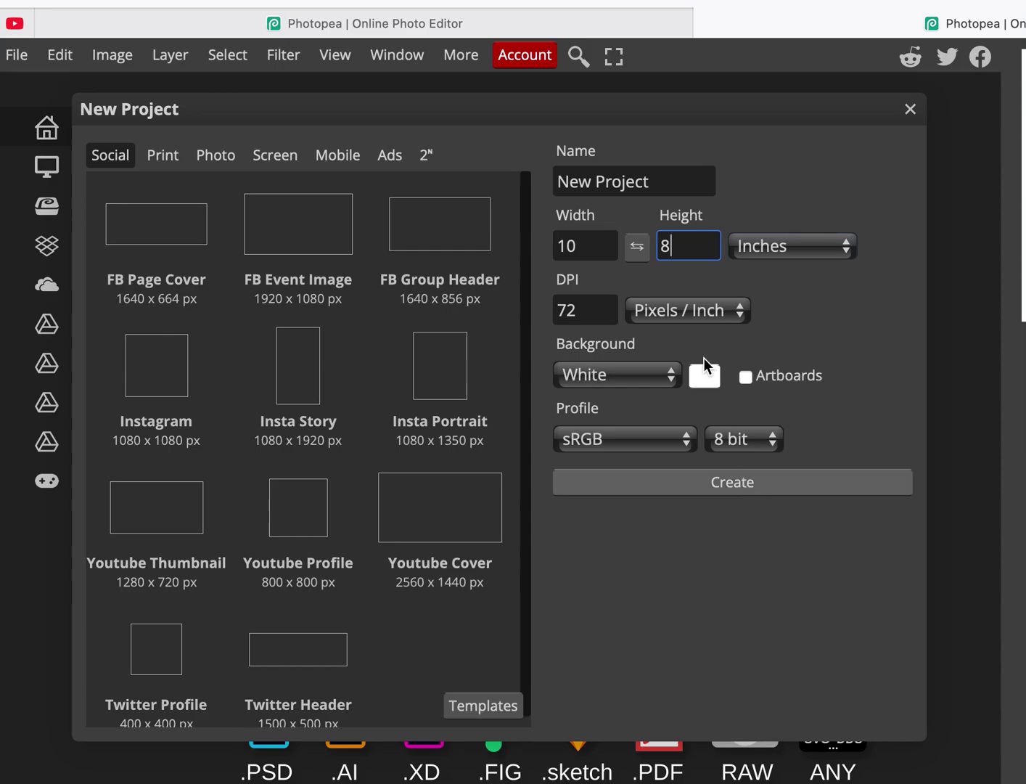
# Name the project "Collage ART Class" and create it.
pyautogui.moveTo(662, 190); pyautogui.dragTo(545, 183)
pyautogui.write('Collage ')
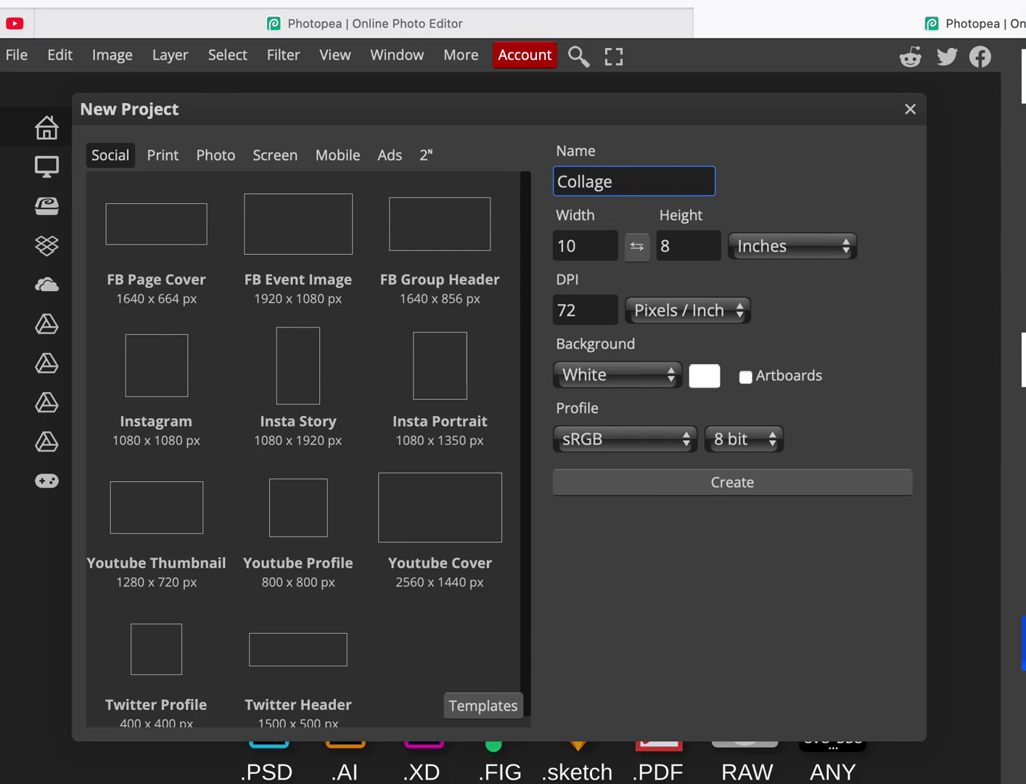
pyautogui.write('ART')
pyautogui.write(' C;')
pyautogui.write('lass')
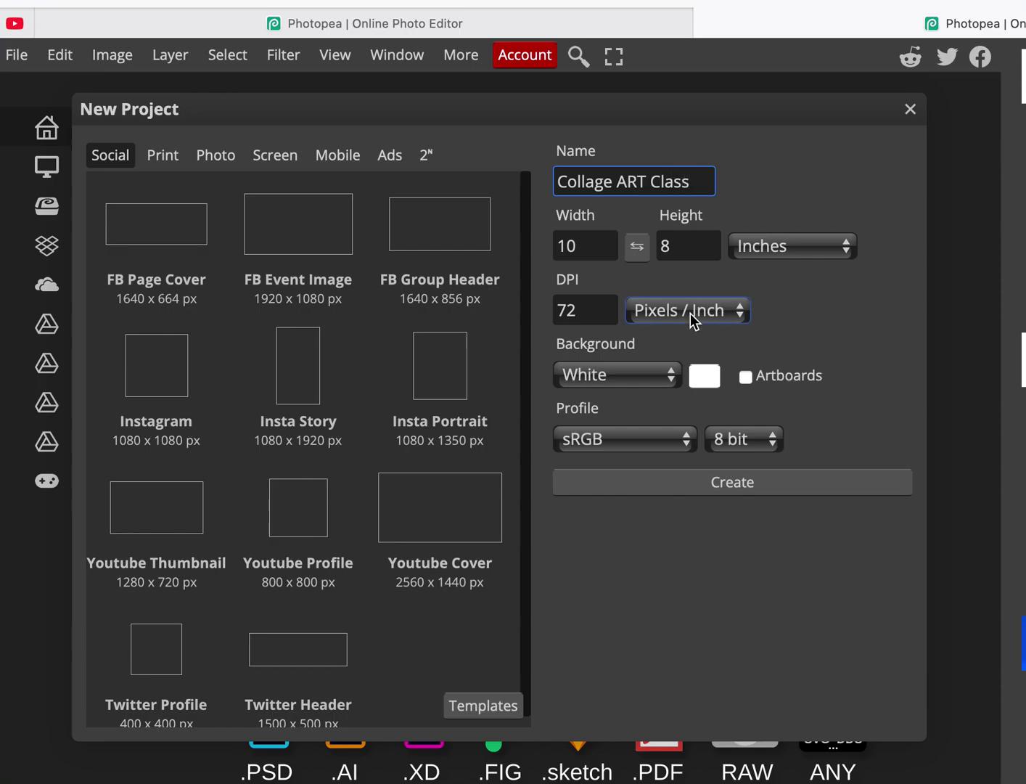
pyautogui.click(741, 487)
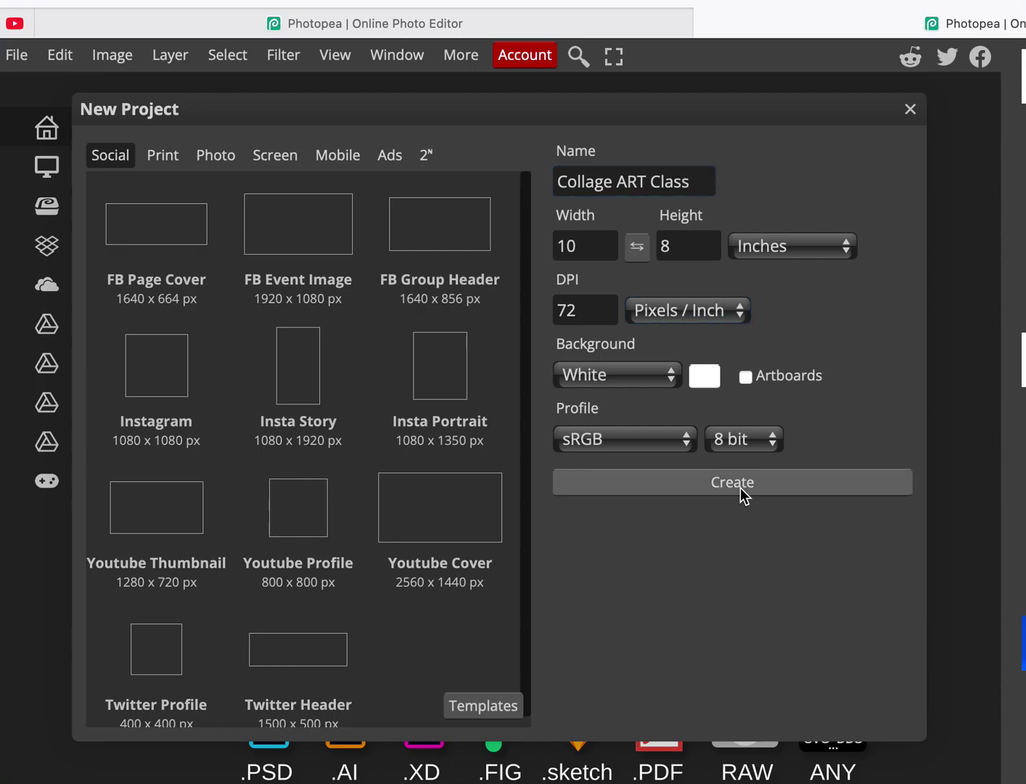